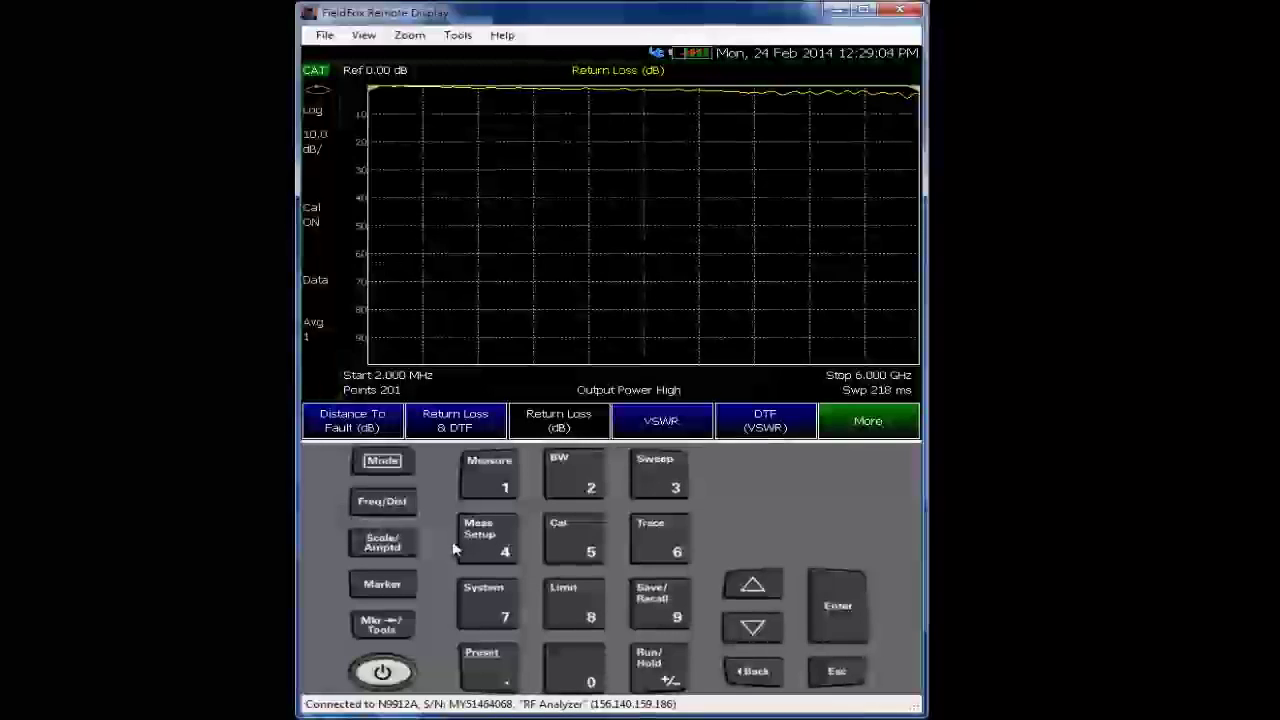
- Factory-reset the FieldFox, switch to SA mode, and confirm 10 dB RF attenuation
{"action": "left_click", "coordinate": [499, 655]}
{"action": "left_click", "coordinate": [353, 421]}
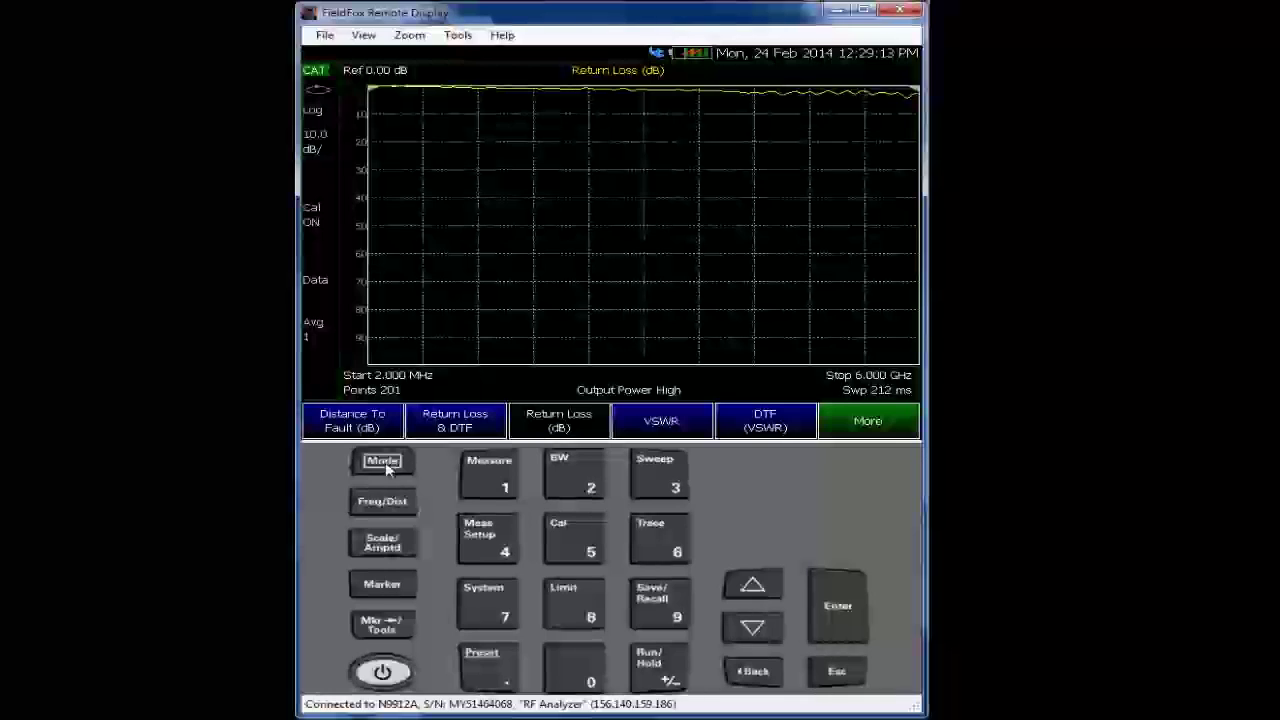
{"action": "left_click", "coordinate": [383, 463]}
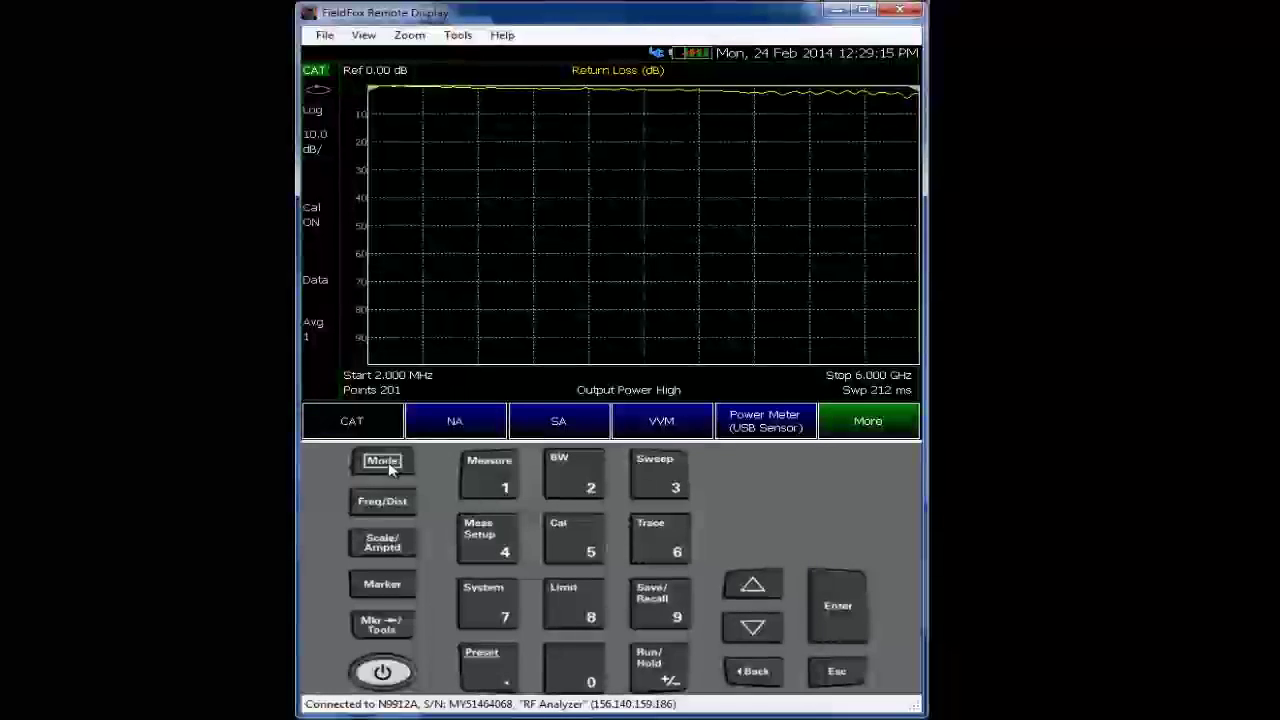
{"action": "left_click", "coordinate": [557, 424]}
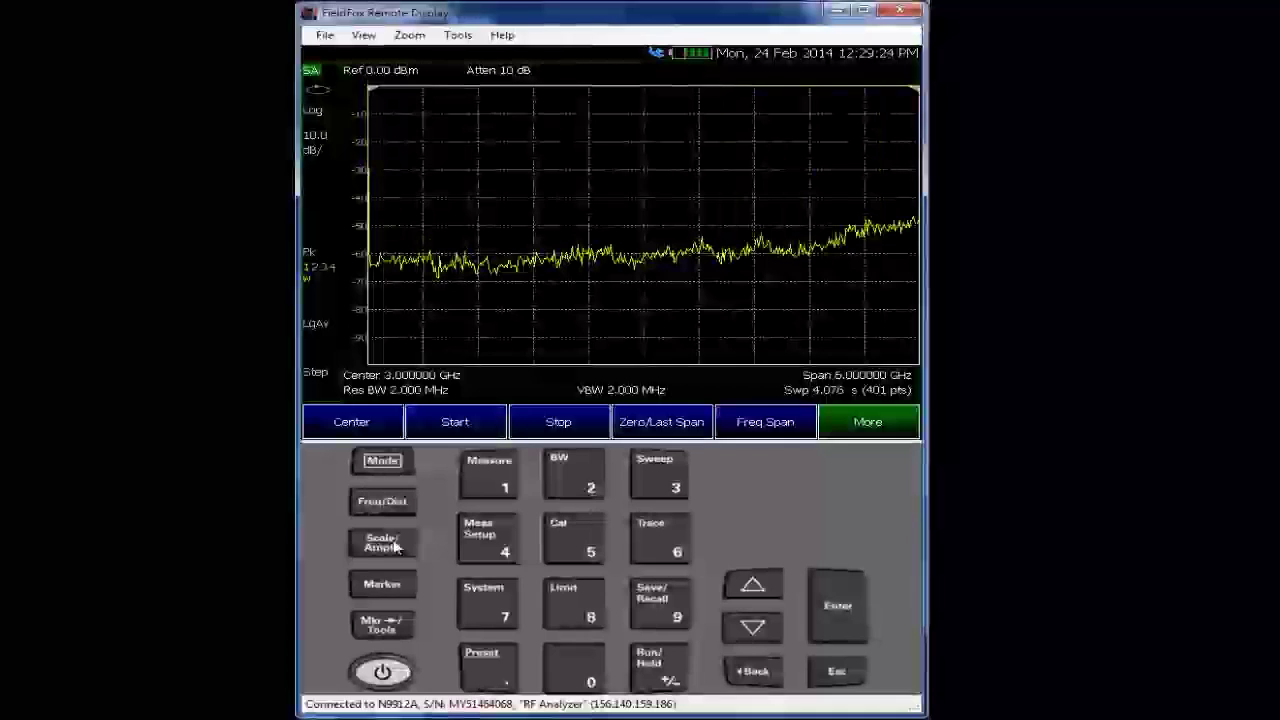
{"action": "left_click", "coordinate": [395, 545]}
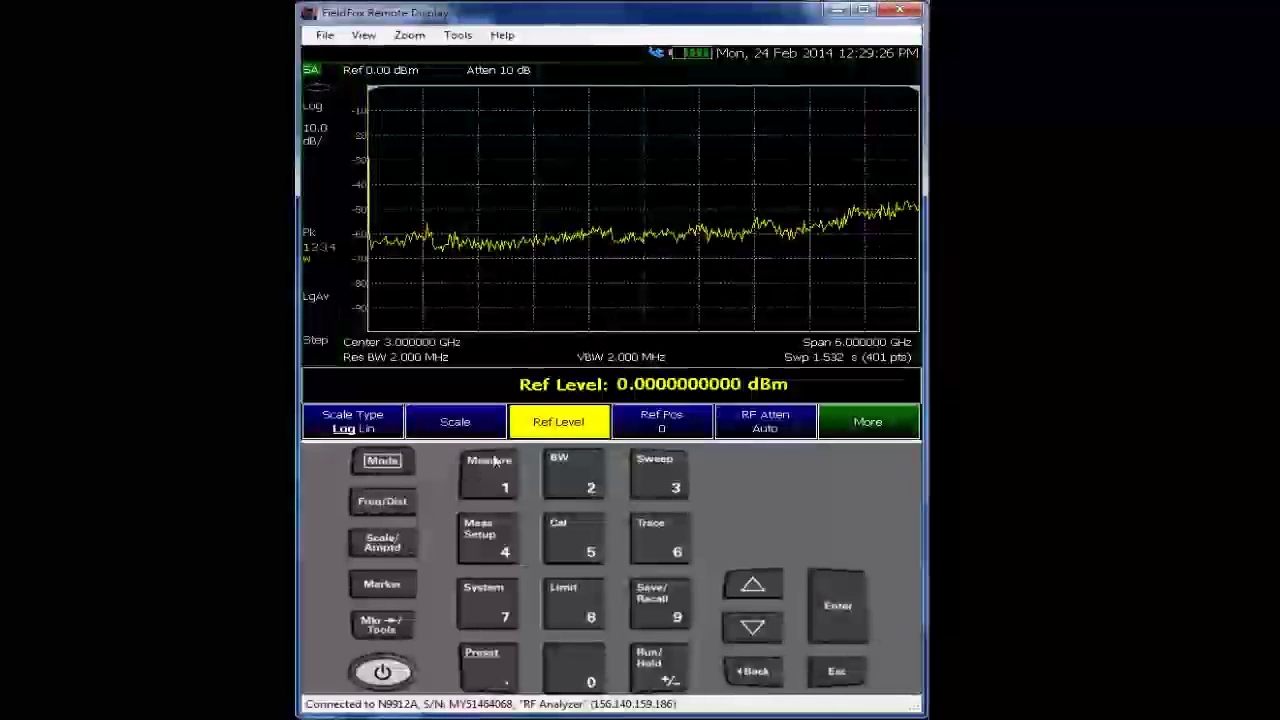
{"action": "left_click", "coordinate": [759, 428]}
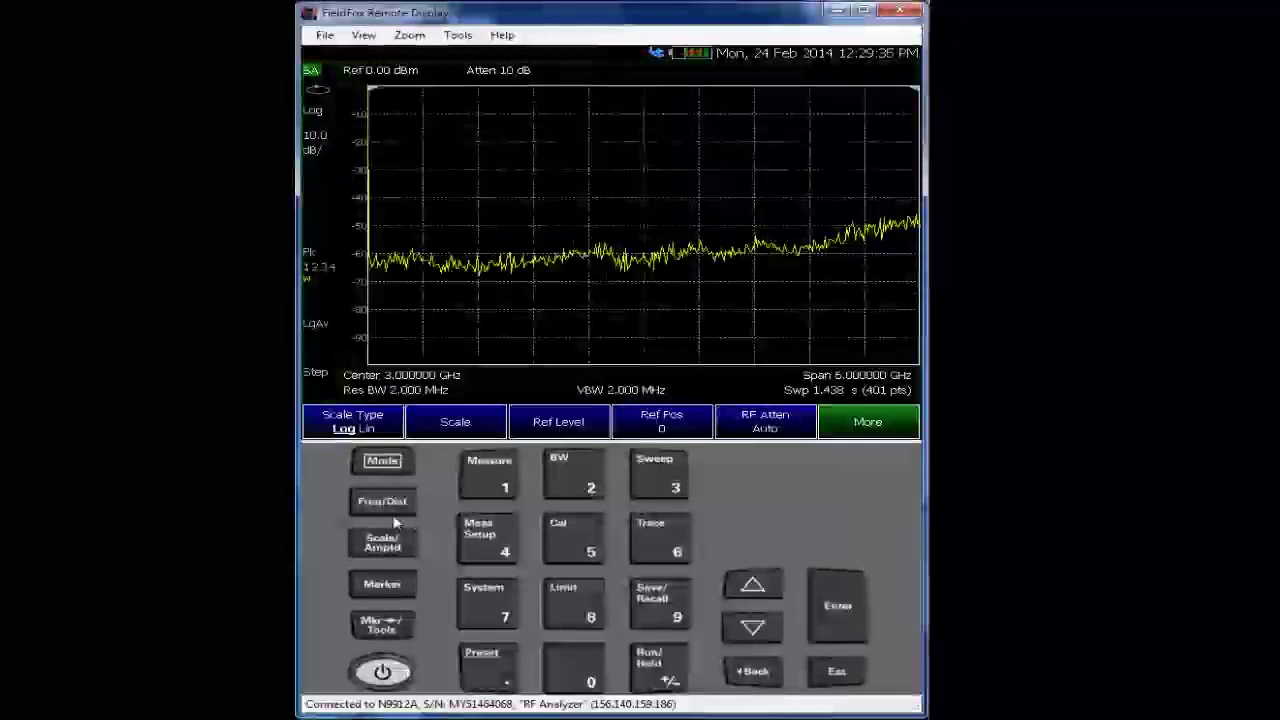
- Freeze trace 1 in View, turn the preamp on, and confirm 30 dB auto RF attenuation
{"action": "left_click", "coordinate": [662, 541]}
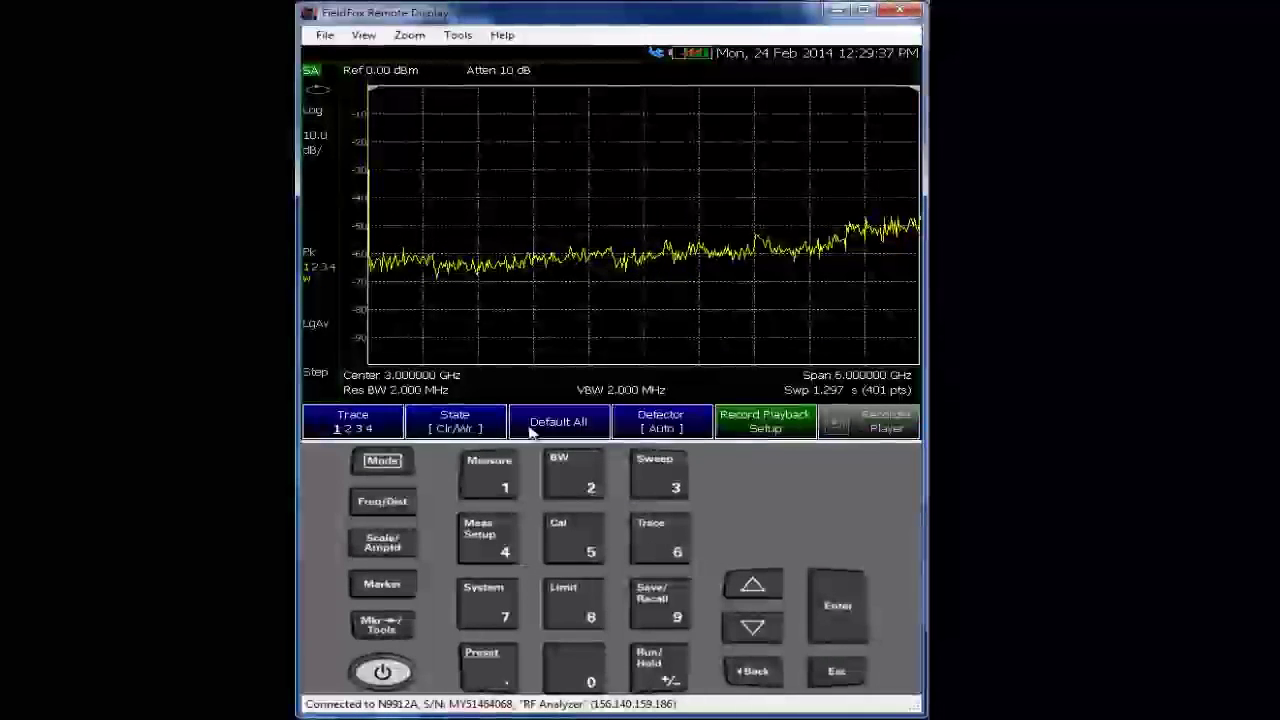
{"action": "left_click", "coordinate": [477, 430]}
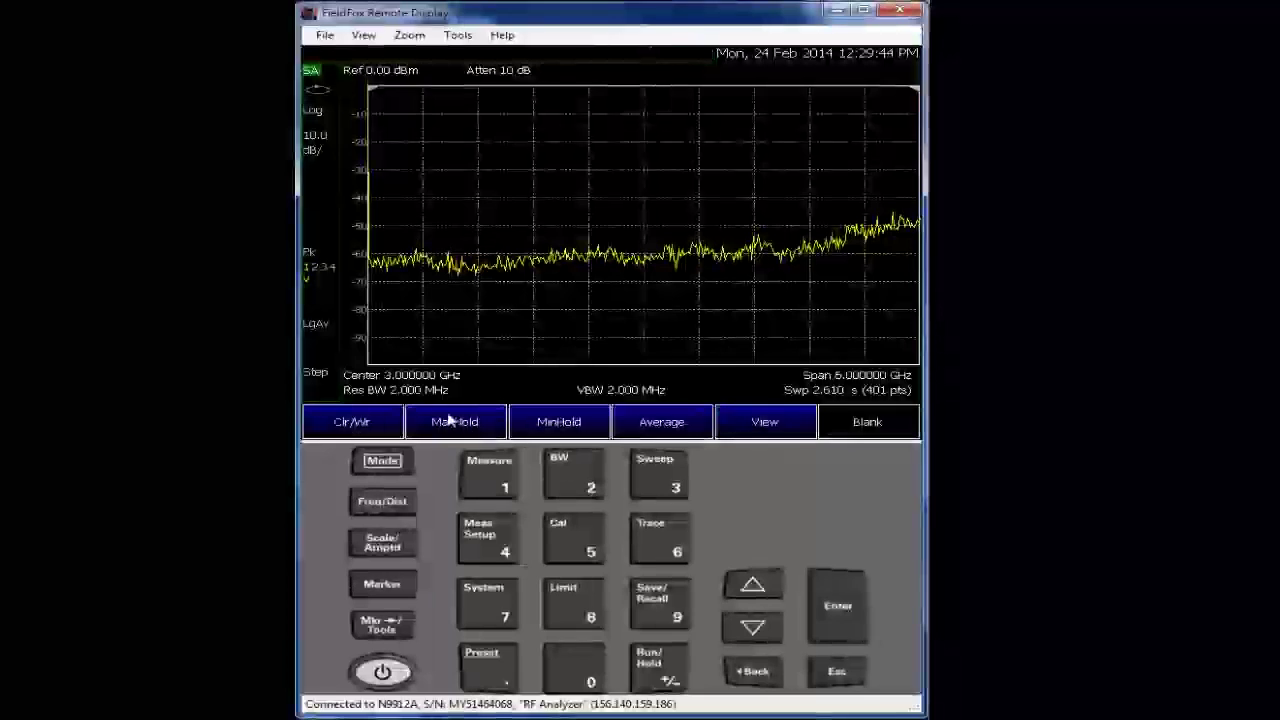
{"action": "left_click", "coordinate": [377, 425]}
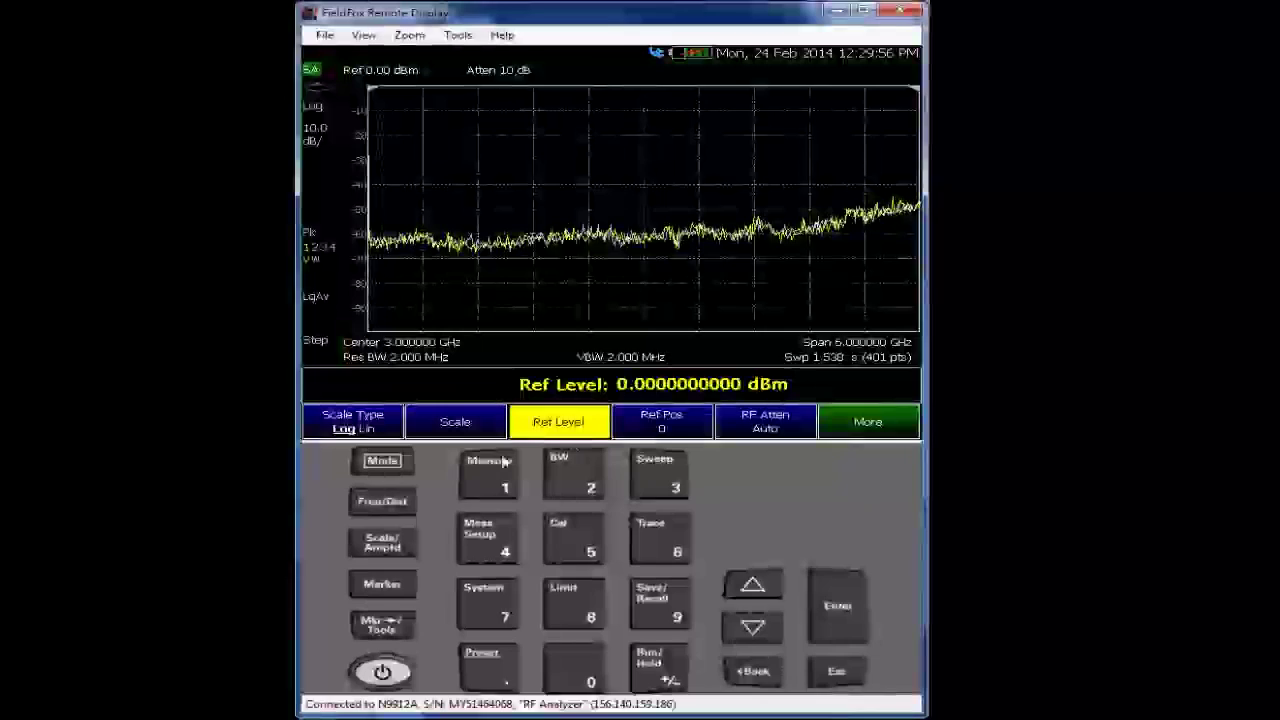
{"action": "left_click", "coordinate": [838, 431]}
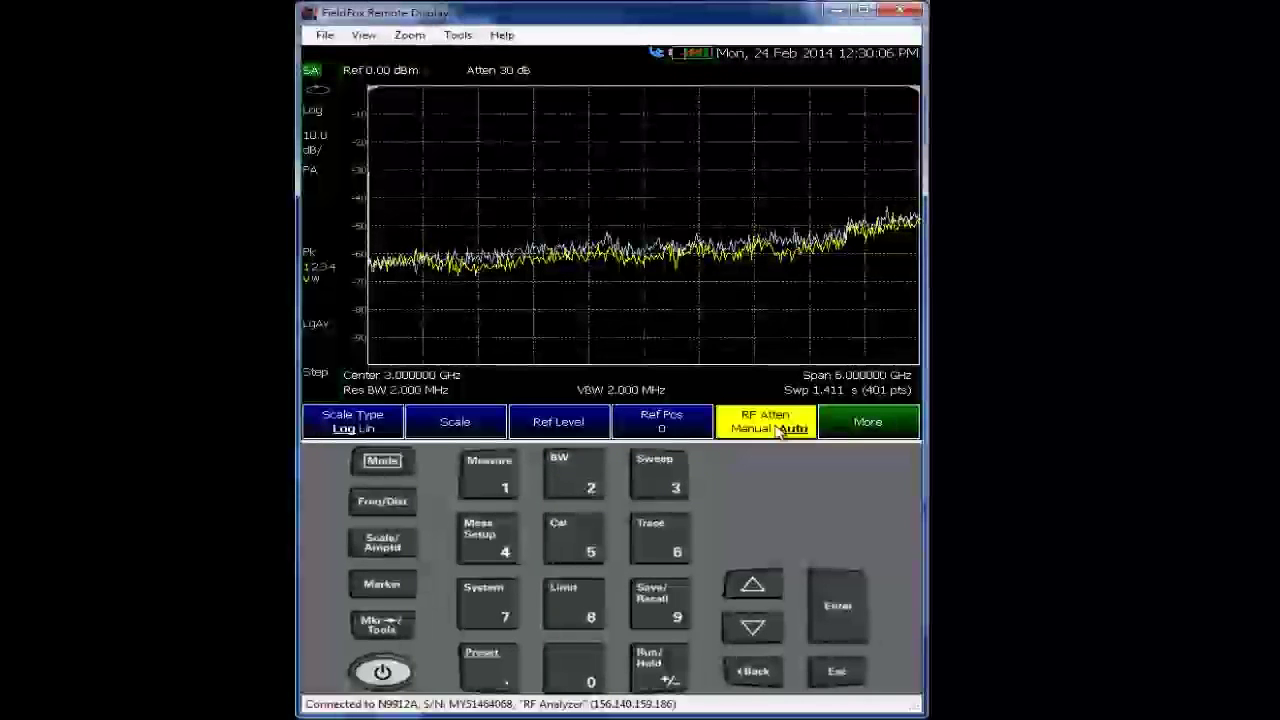
{"action": "left_click", "coordinate": [779, 430]}
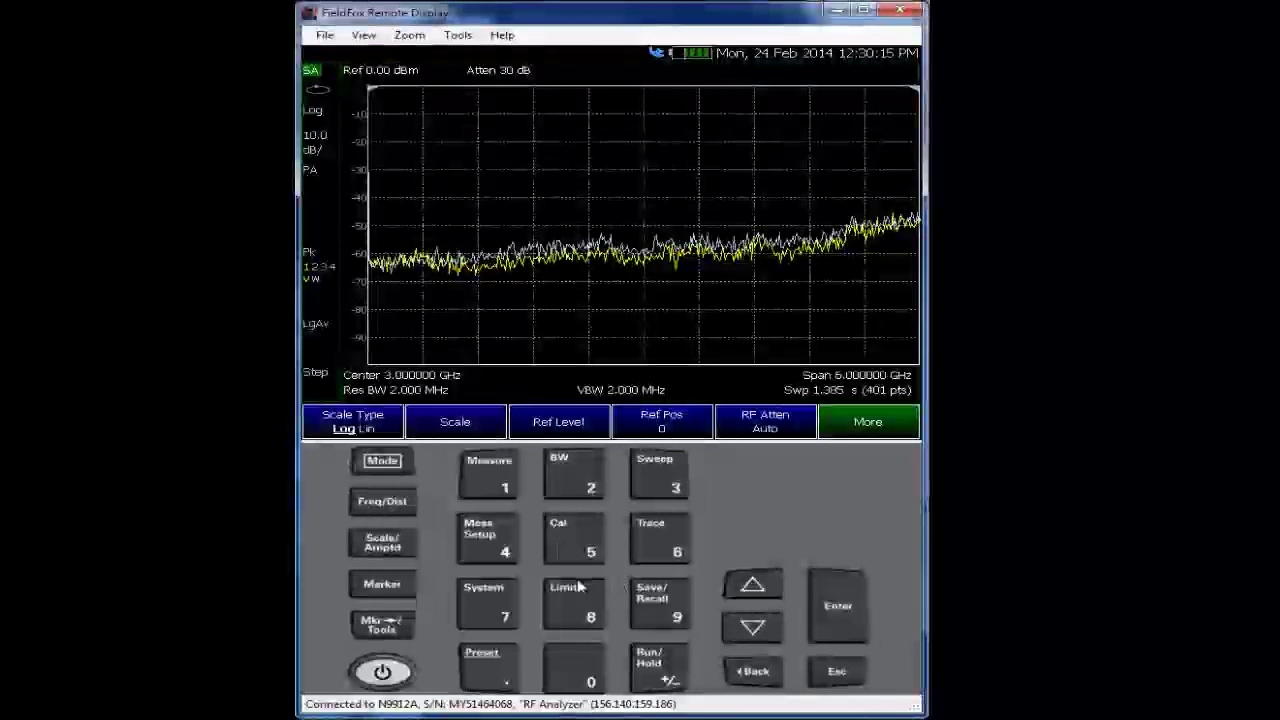
- Freeze trace 2 in View and set trace 3 to live Clr/Wr
{"action": "left_click", "coordinate": [673, 531]}
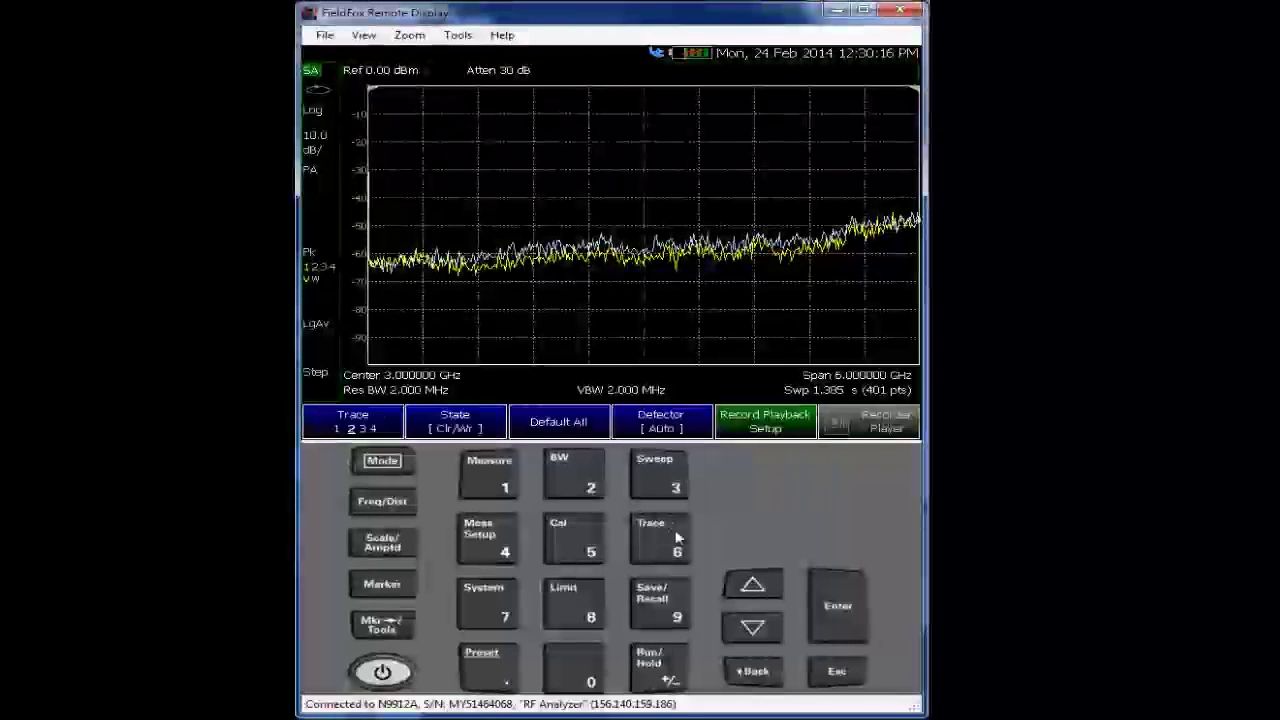
{"action": "left_click", "coordinate": [453, 424]}
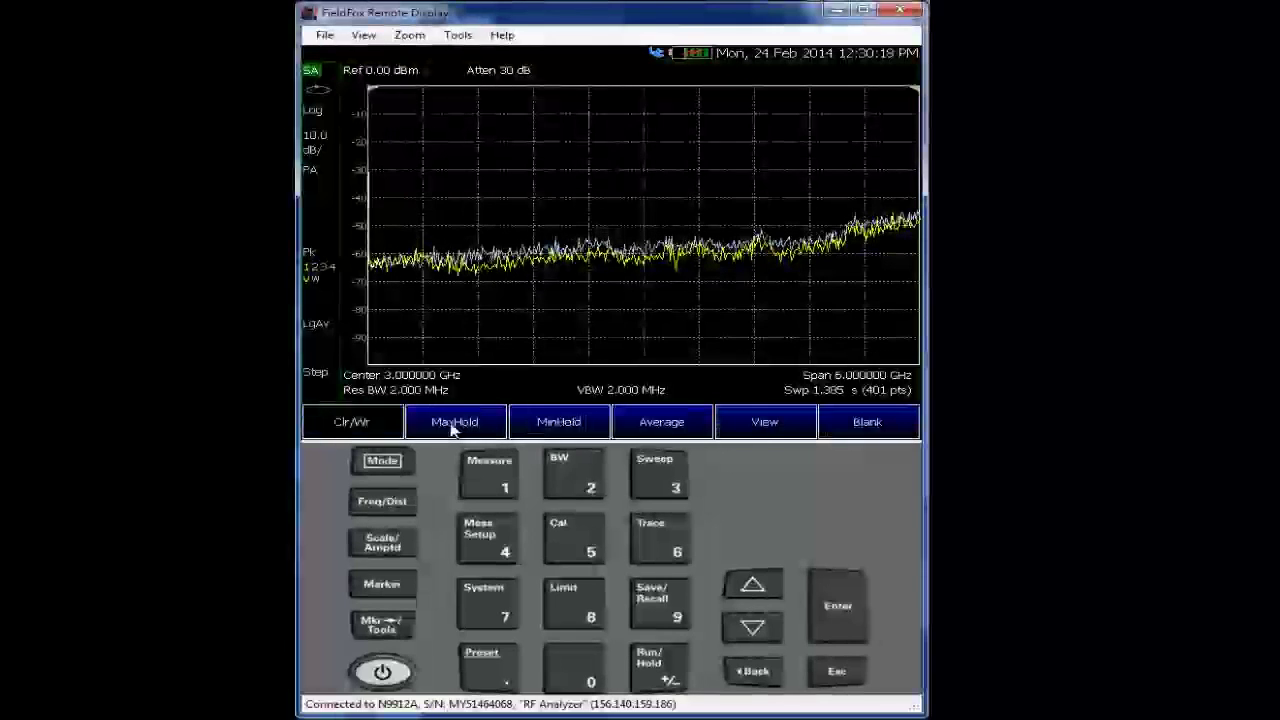
{"action": "left_click", "coordinate": [767, 430]}
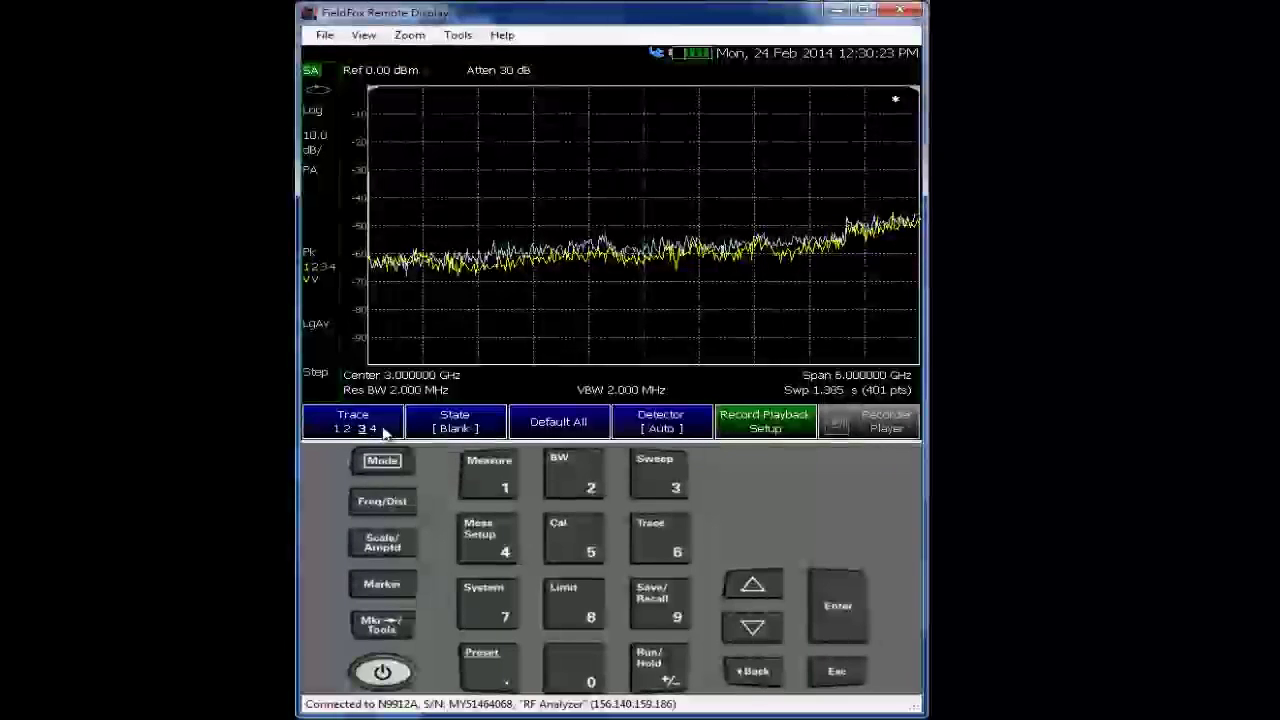
{"action": "left_click", "coordinate": [453, 427]}
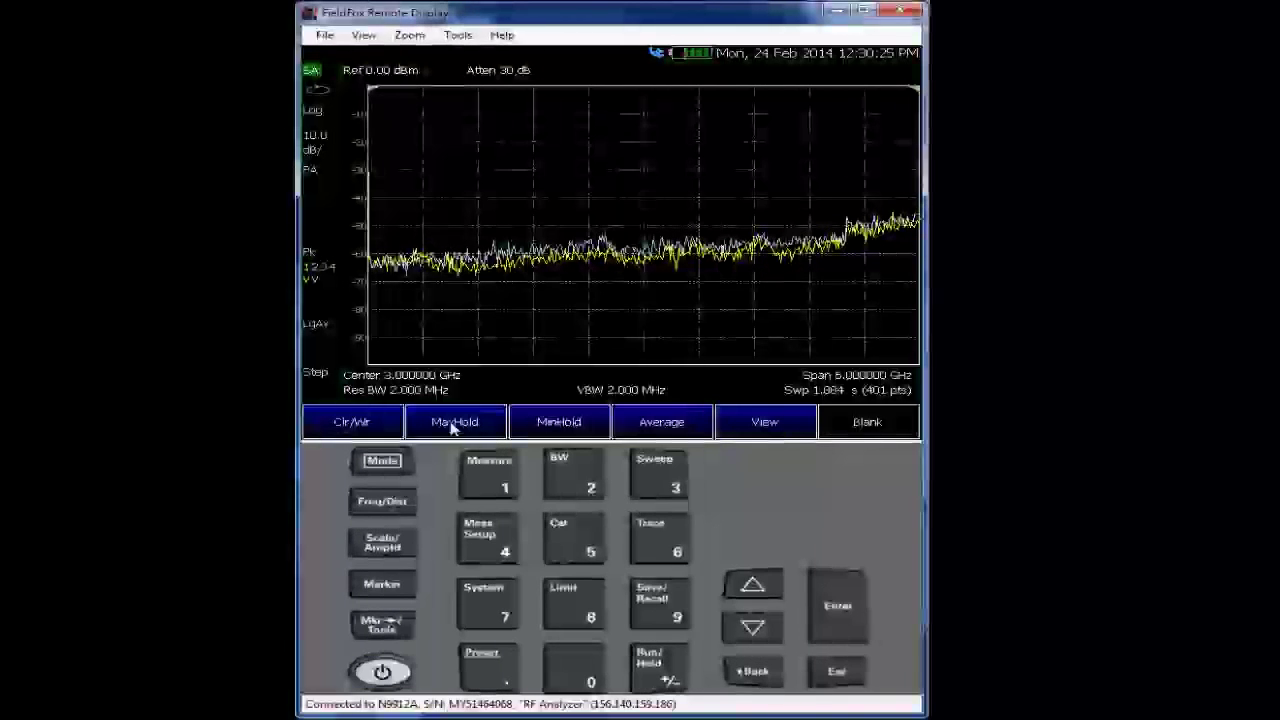
{"action": "left_click", "coordinate": [386, 427]}
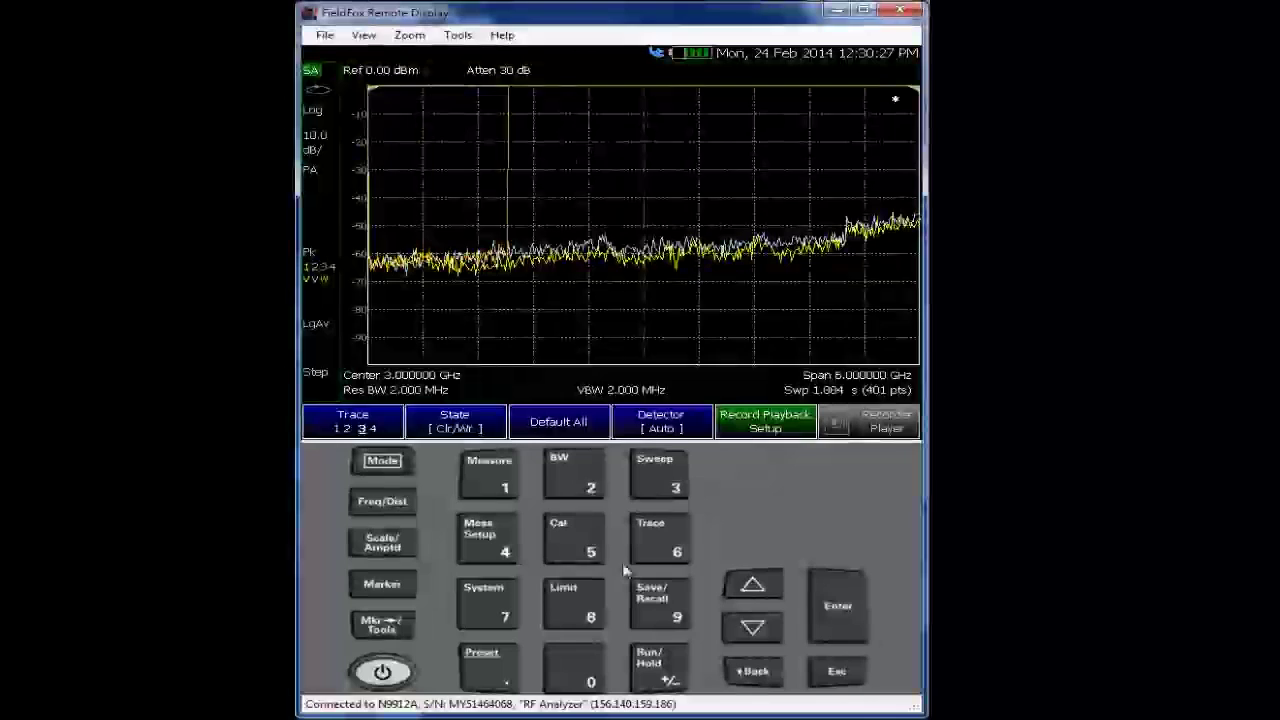
{"action": "left_click", "coordinate": [728, 630]}
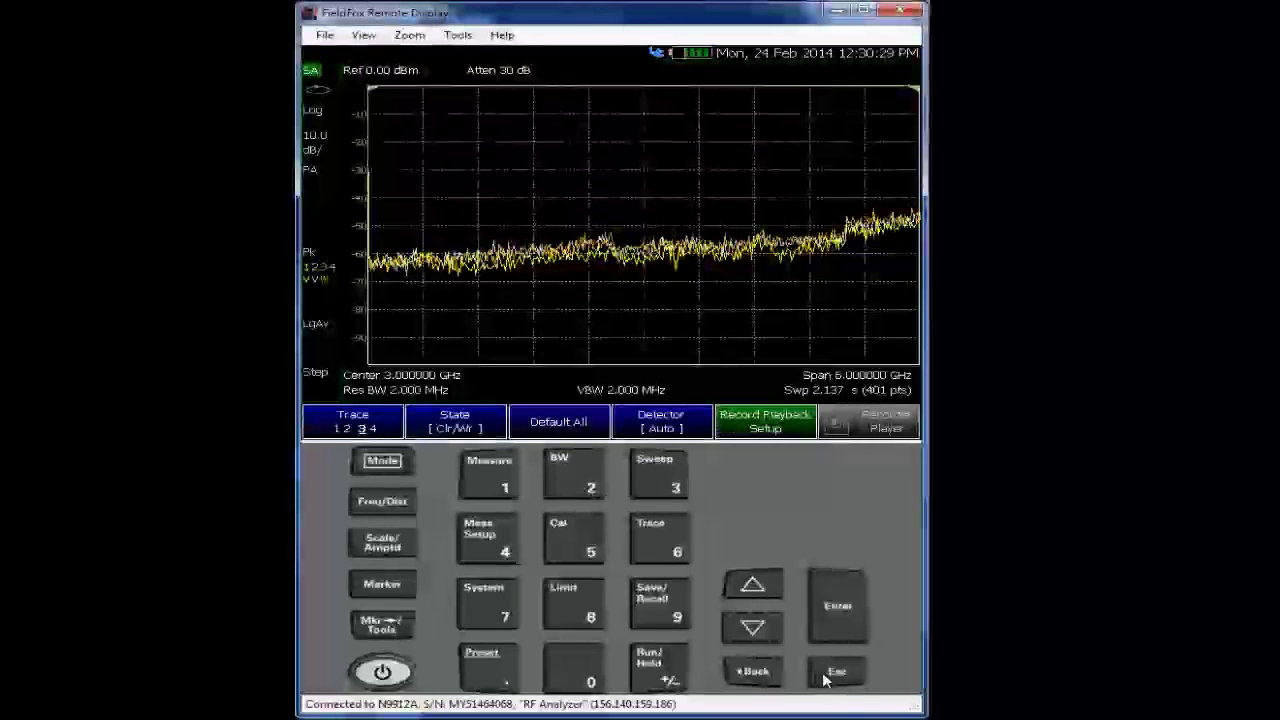
- Set the RF attenuation to manual 10 dB
{"action": "left_click", "coordinate": [382, 545]}
{"action": "left_click", "coordinate": [765, 421]}
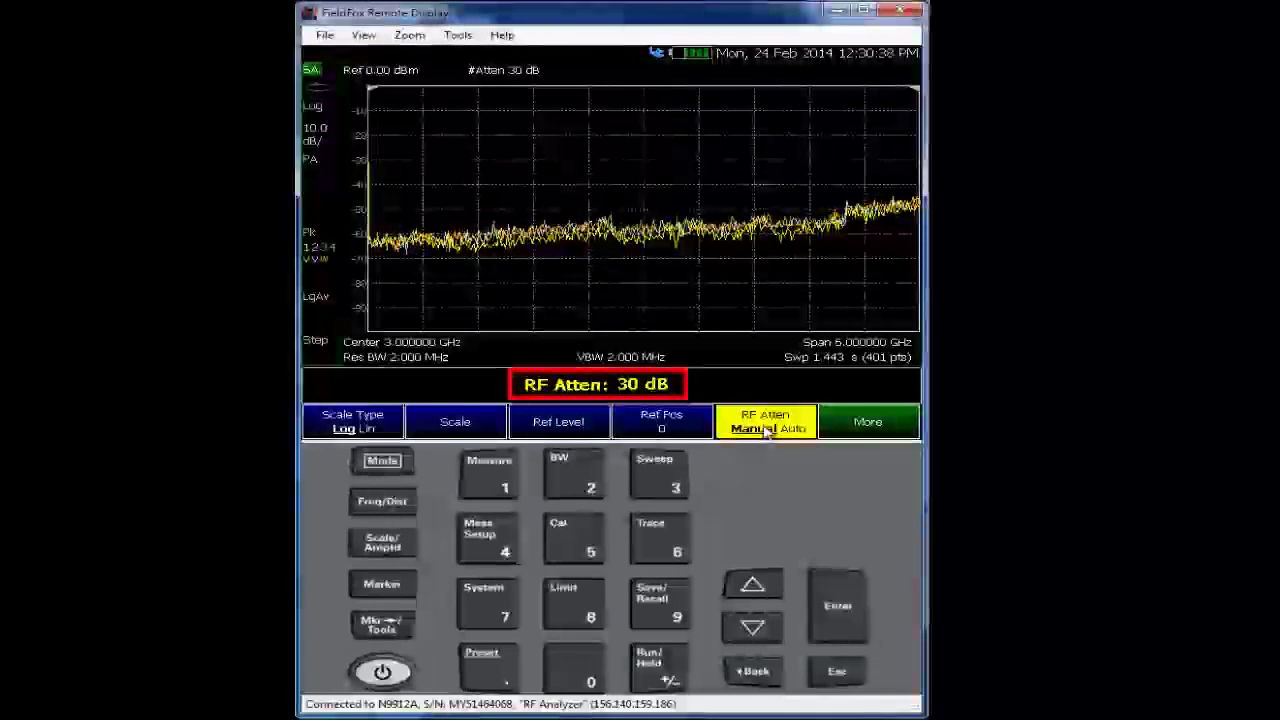
{"action": "left_click", "coordinate": [503, 484]}
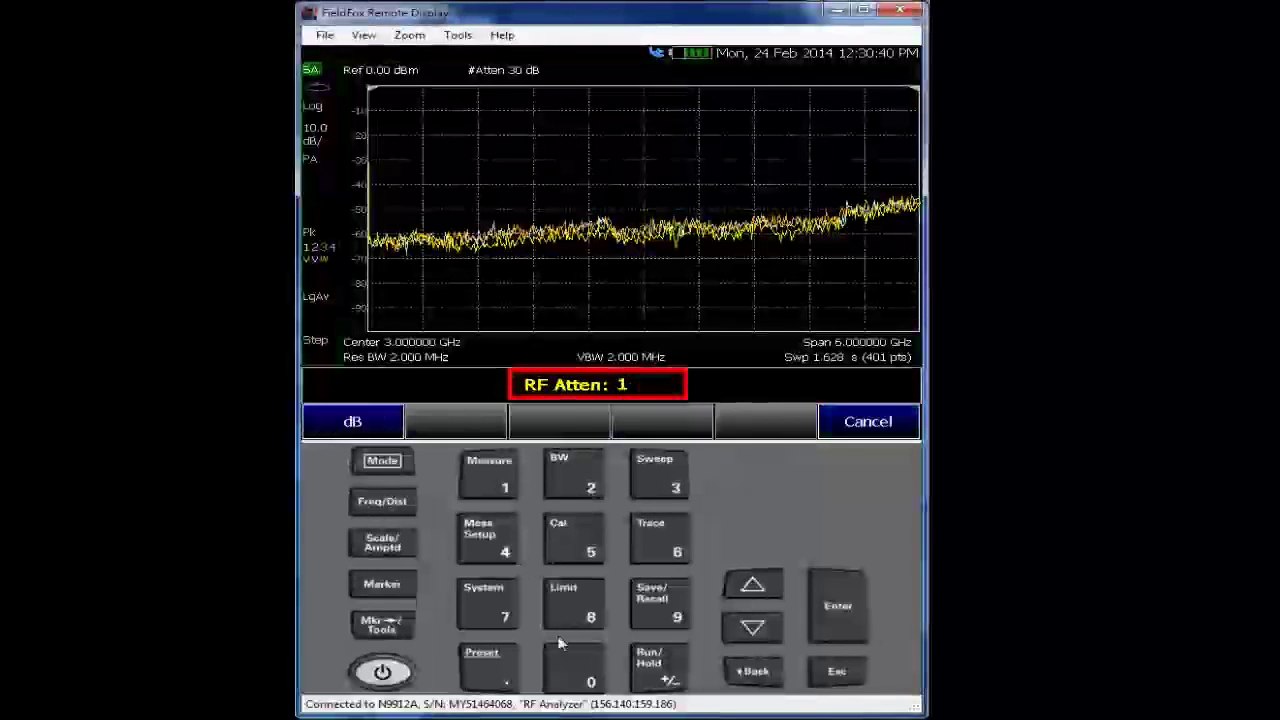
{"action": "left_click", "coordinate": [588, 682]}
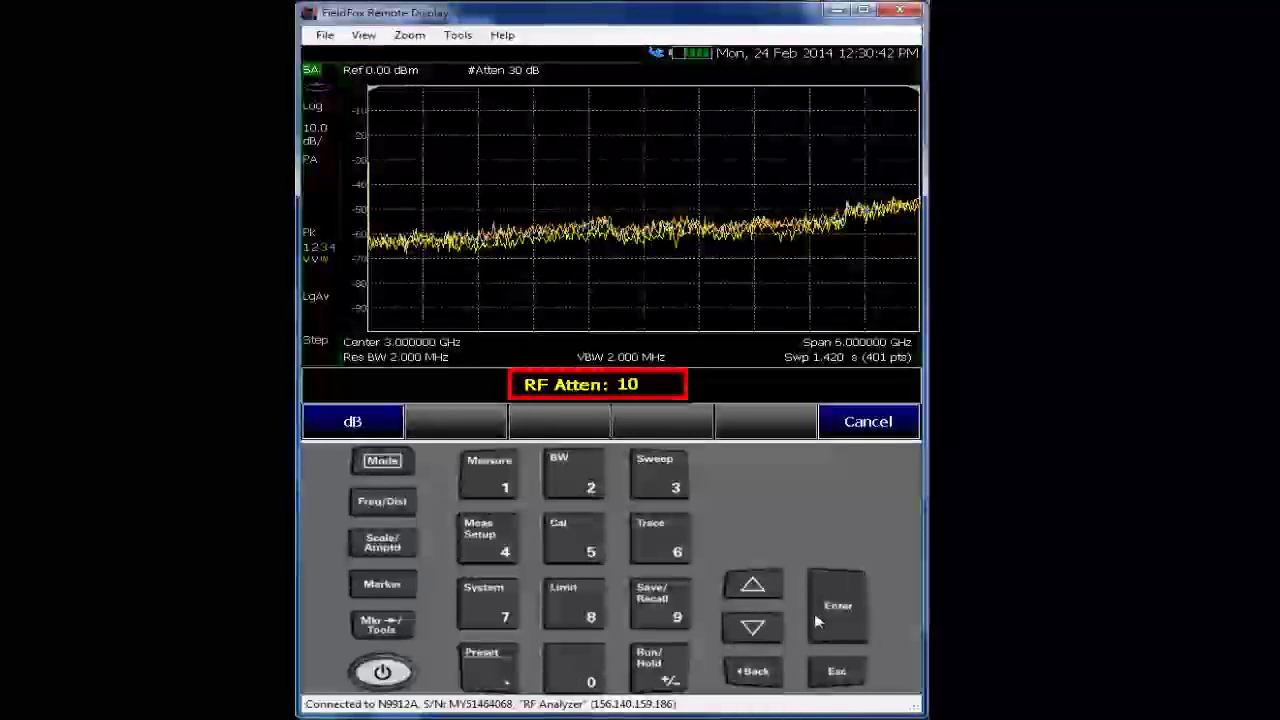
{"action": "left_click", "coordinate": [841, 615]}
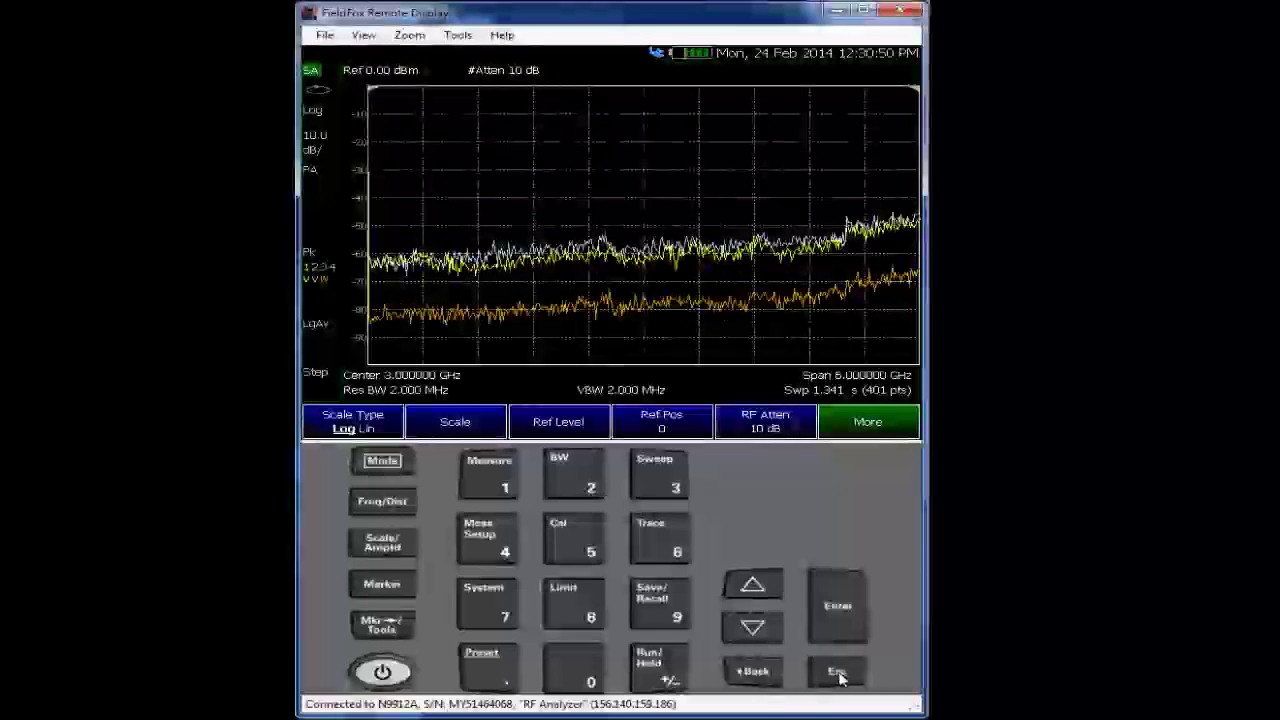
- Freeze trace 3 in View and set trace 4 to live Clr/Wr
{"action": "left_click", "coordinate": [664, 540]}
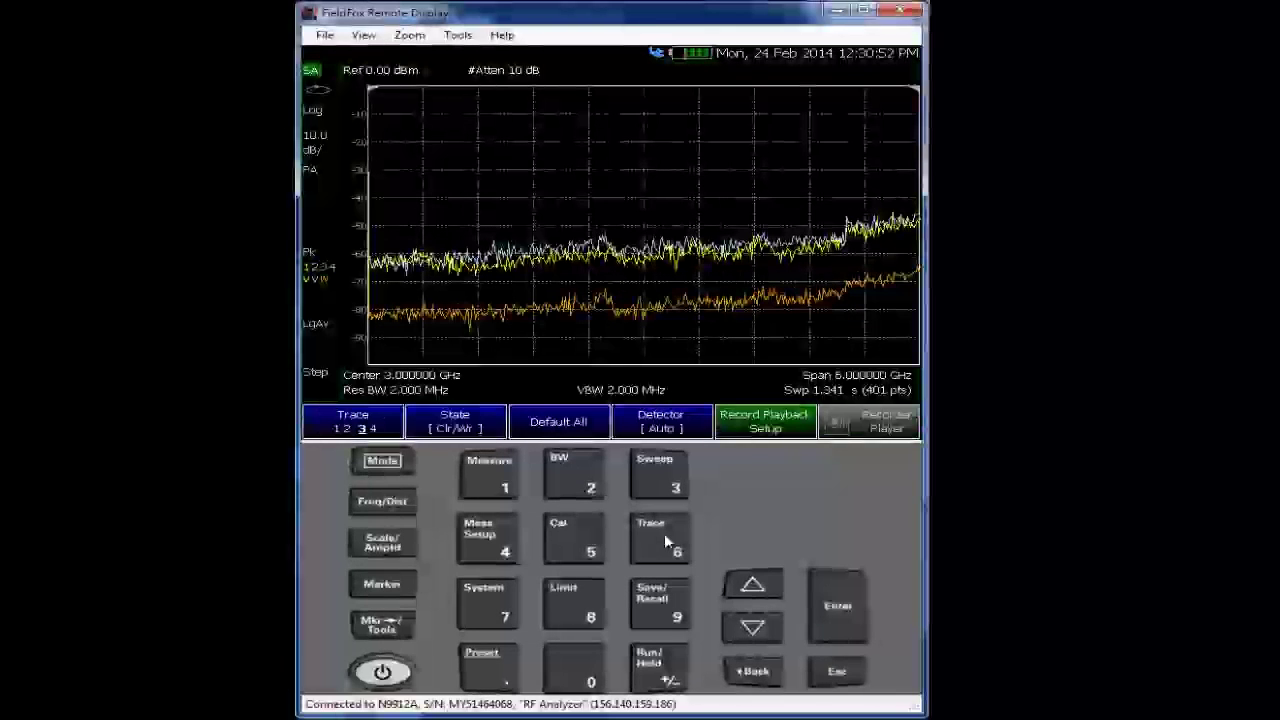
{"action": "left_click", "coordinate": [455, 425]}
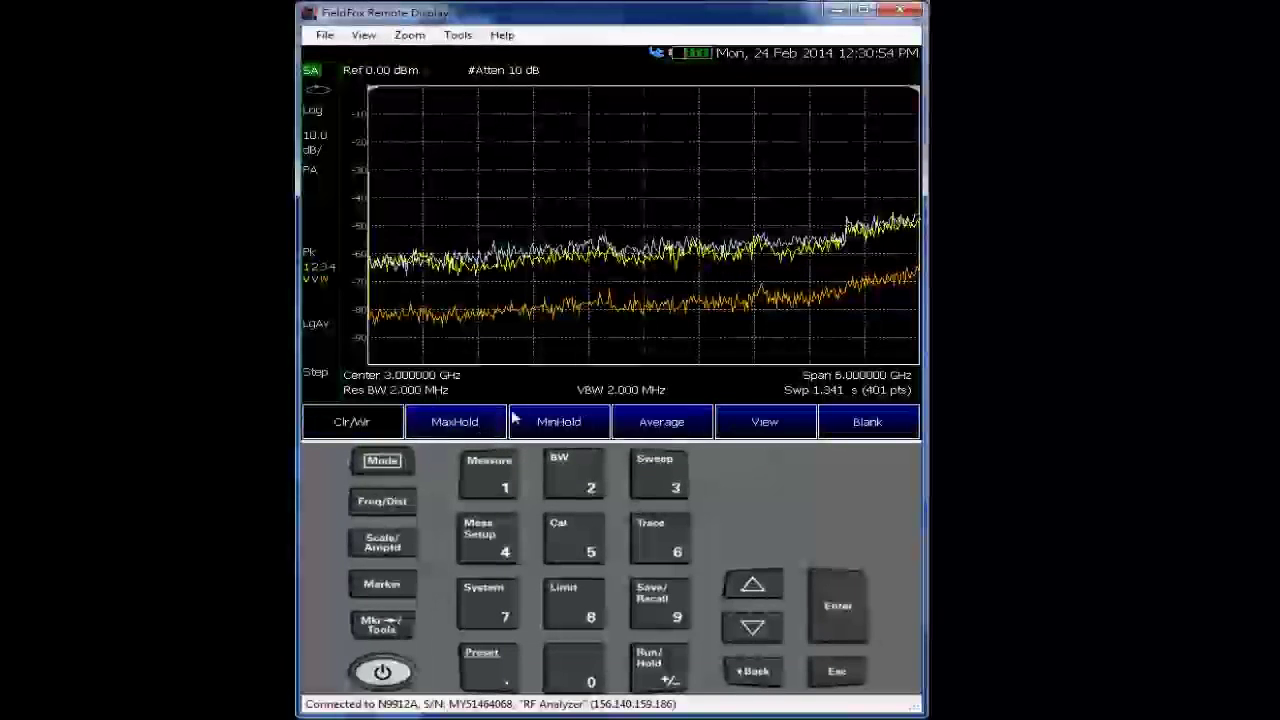
{"action": "left_click", "coordinate": [765, 423]}
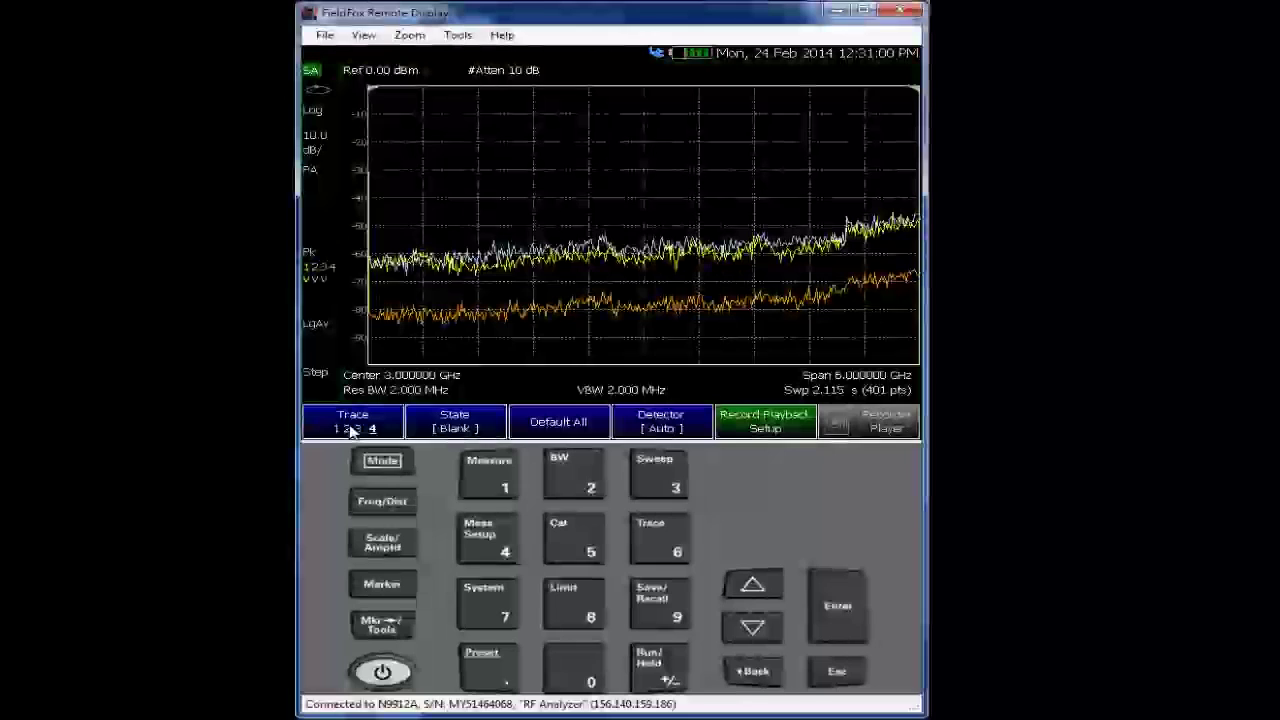
{"action": "left_click", "coordinate": [455, 422]}
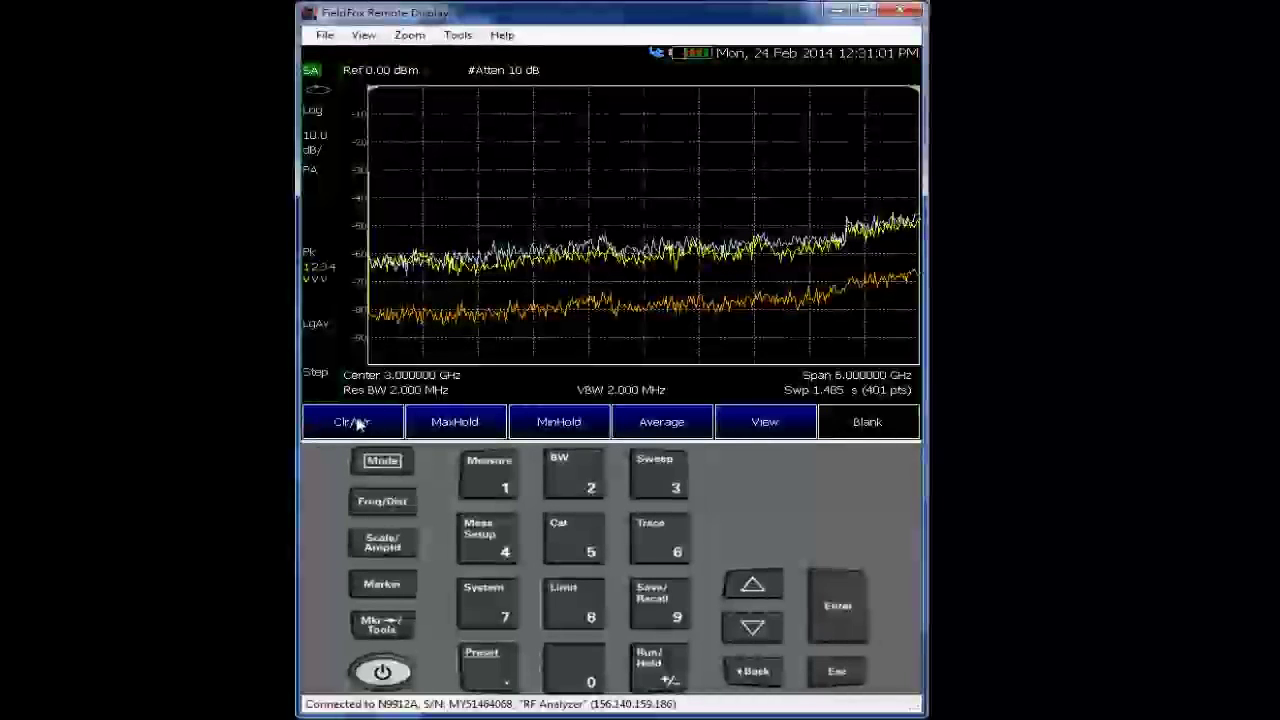
{"action": "left_click", "coordinate": [355, 423]}
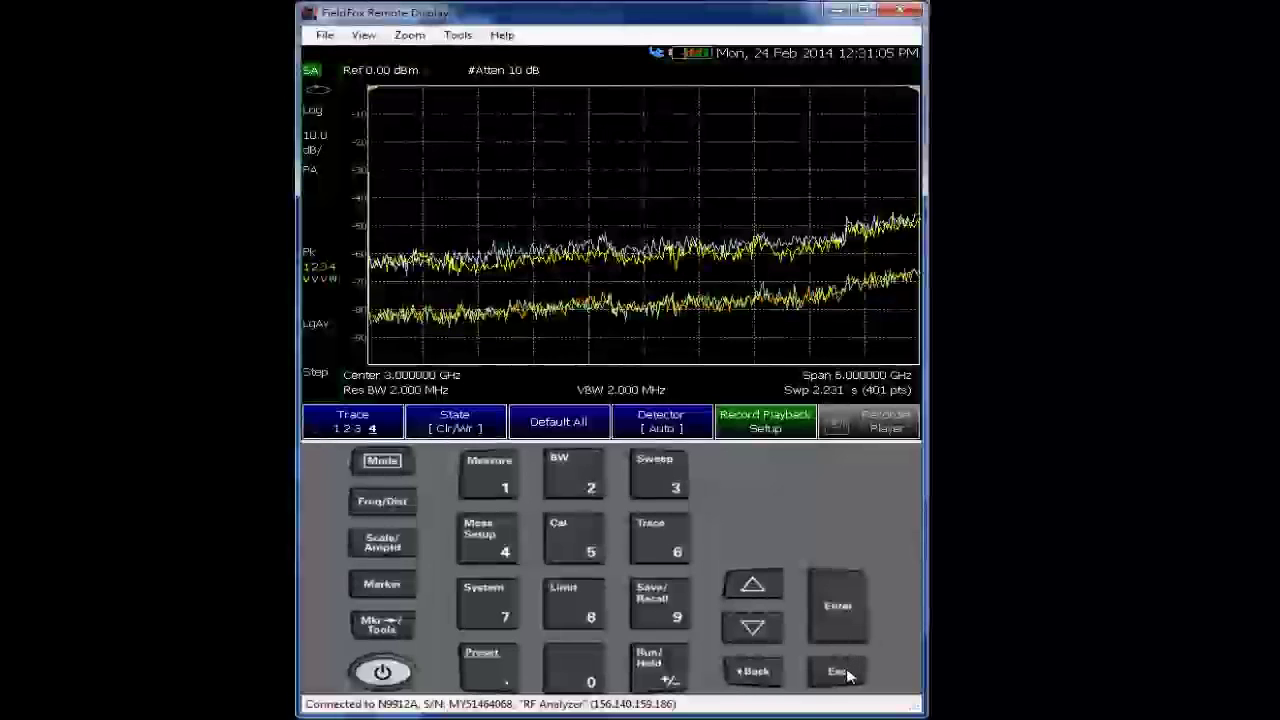
- Set the manual RF attenuation to 0 dB
{"action": "left_click", "coordinate": [383, 542]}
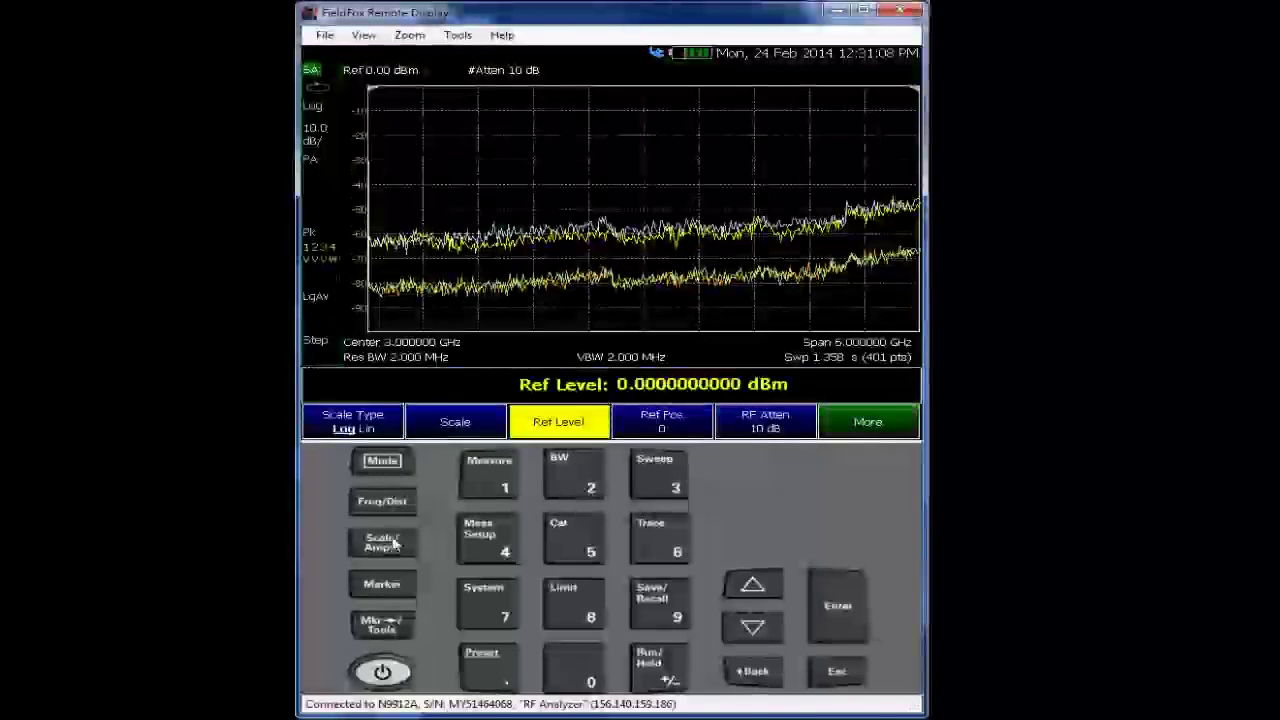
{"action": "left_click", "coordinate": [752, 428]}
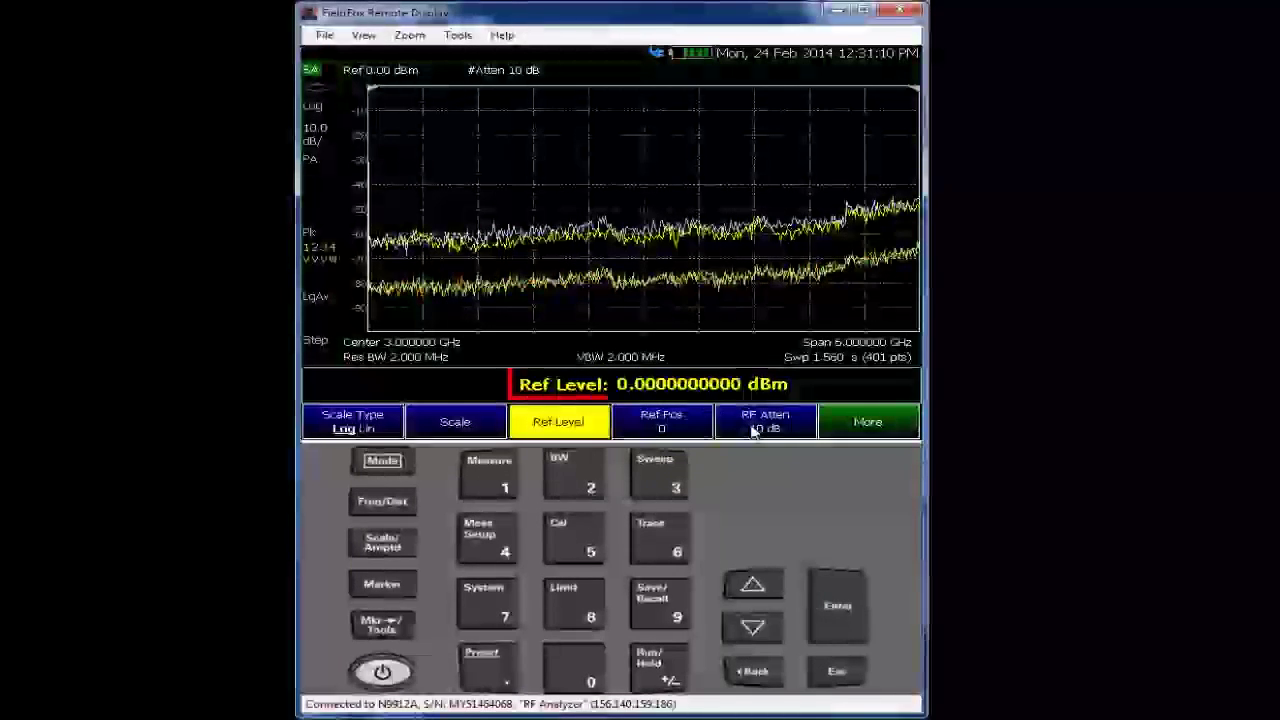
{"action": "left_click", "coordinate": [587, 680]}
{"action": "left_click", "coordinate": [852, 600]}
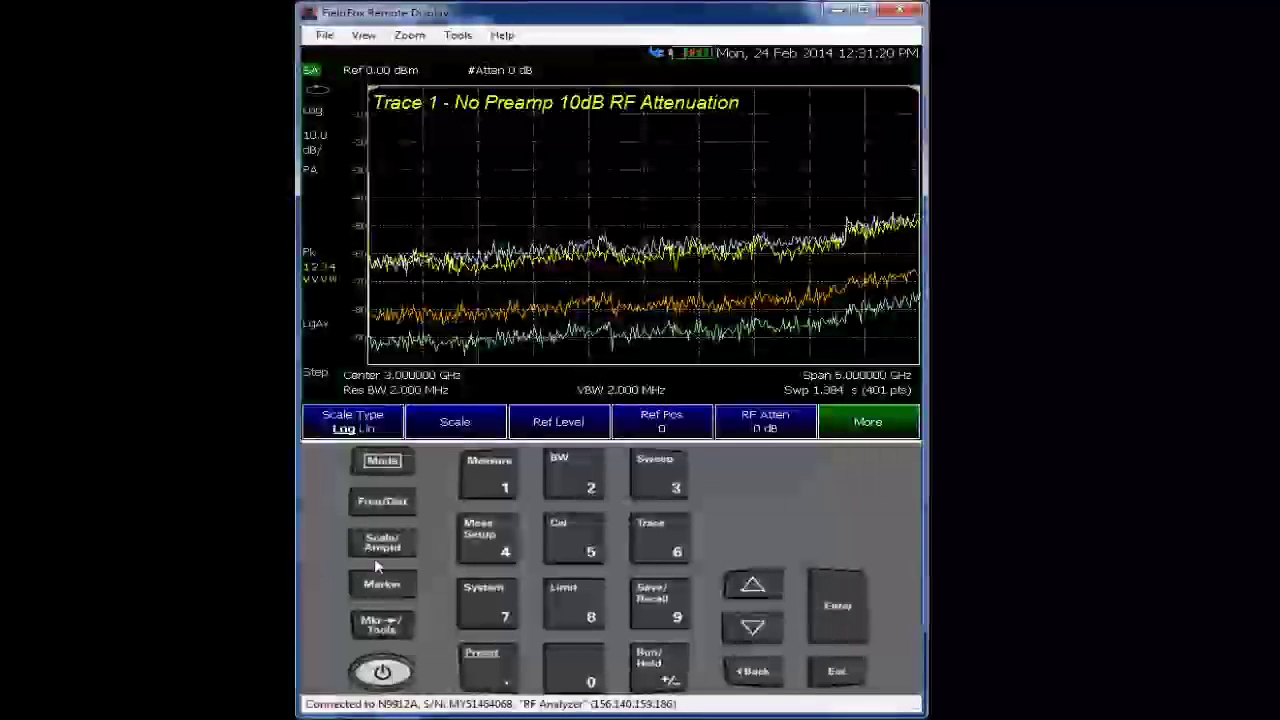
- Set trace 4 to View so it joins the three stored noise-floor traces
{"action": "left_click", "coordinate": [658, 553]}
{"action": "left_click", "coordinate": [455, 421]}
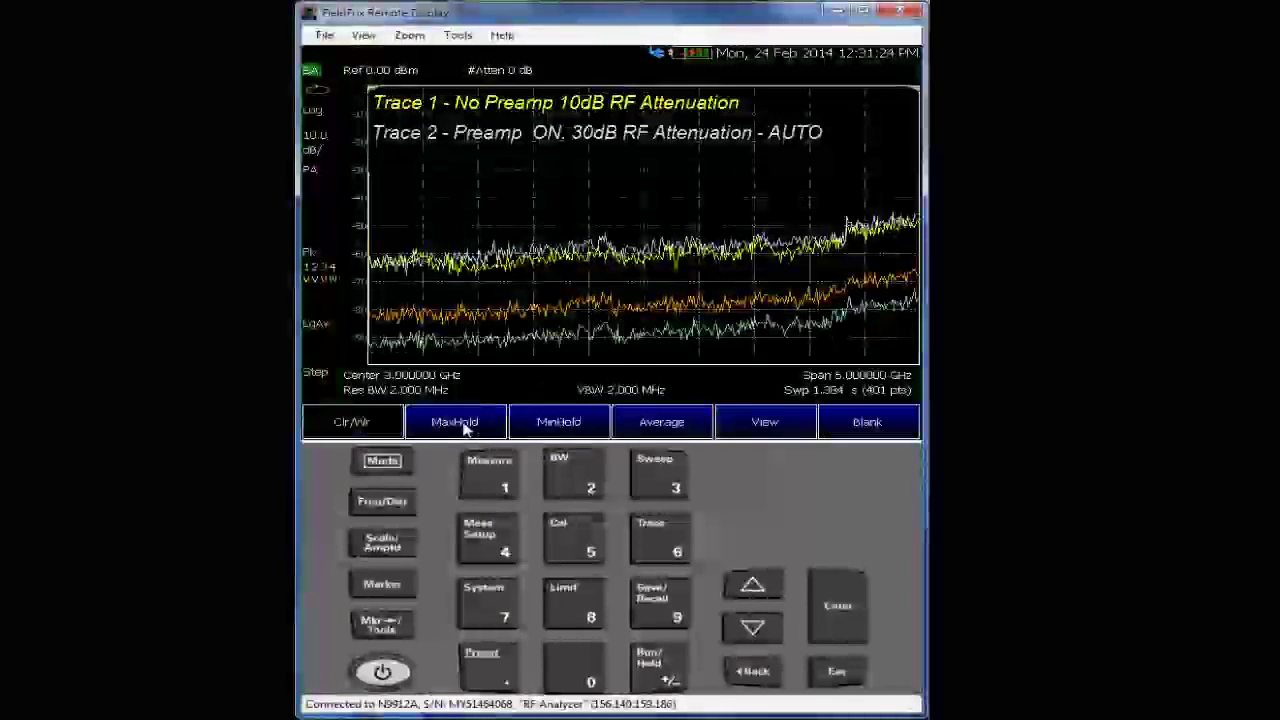
{"action": "left_click", "coordinate": [761, 423]}
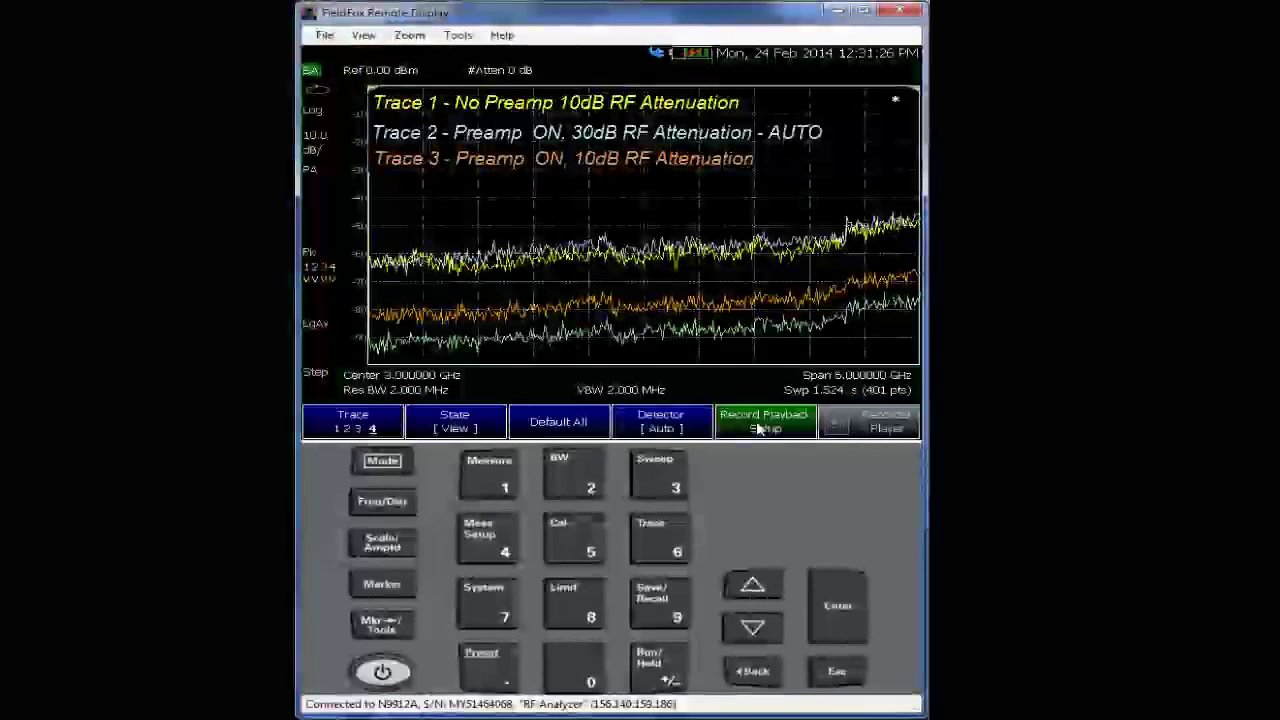